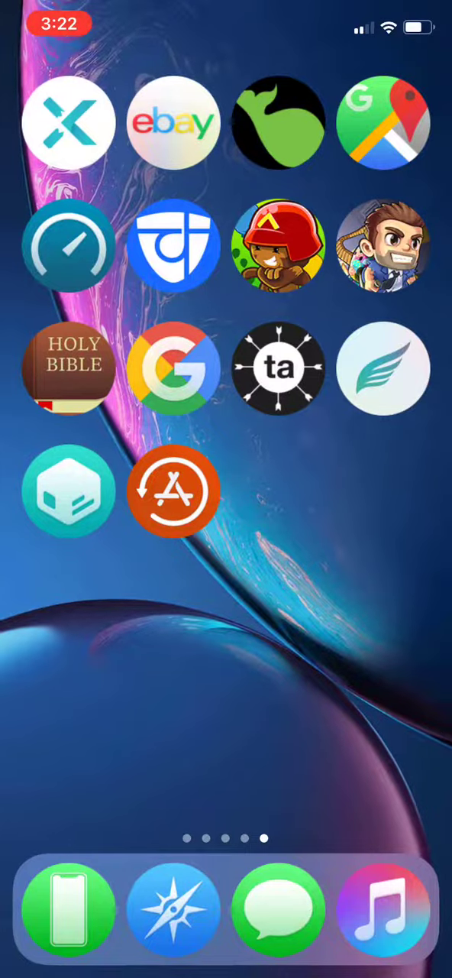
# Step: Return from the Home Screen to the running Sileo app's repository sources list
pyautogui.moveTo(76, 489)
pyautogui.mouseDown()
pyautogui.moveTo(344, 489)
pyautogui.moveTo(77, 489)
pyautogui.mouseUp()
pyautogui.moveTo(227, 962); pyautogui.dragTo(227, 688)
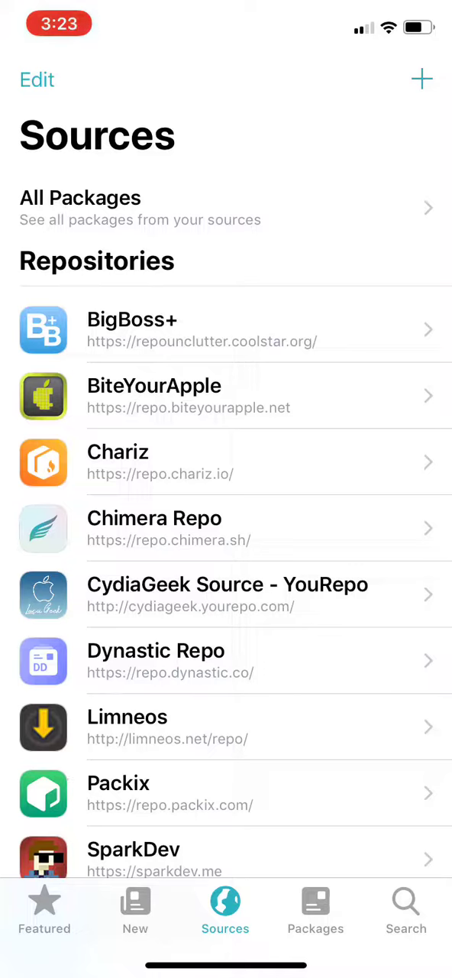
pyautogui.scroll(-5, 226, 534)
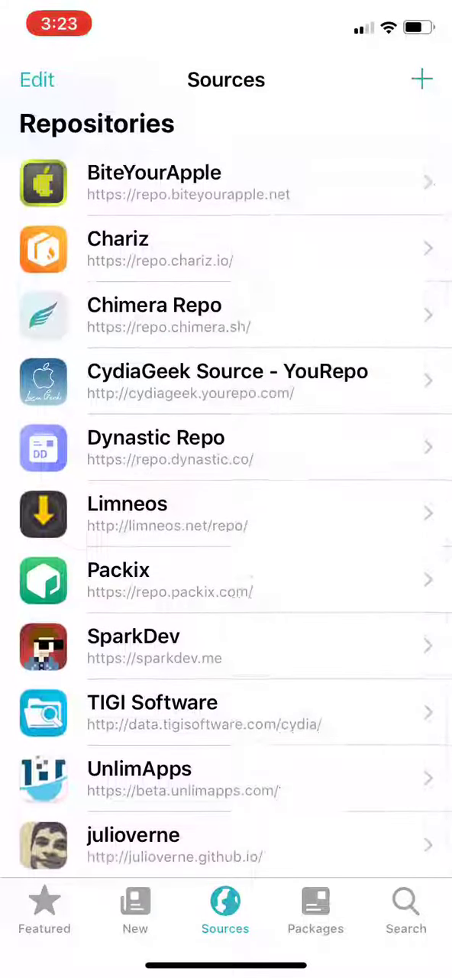
pyautogui.scroll(5, 226, 534)
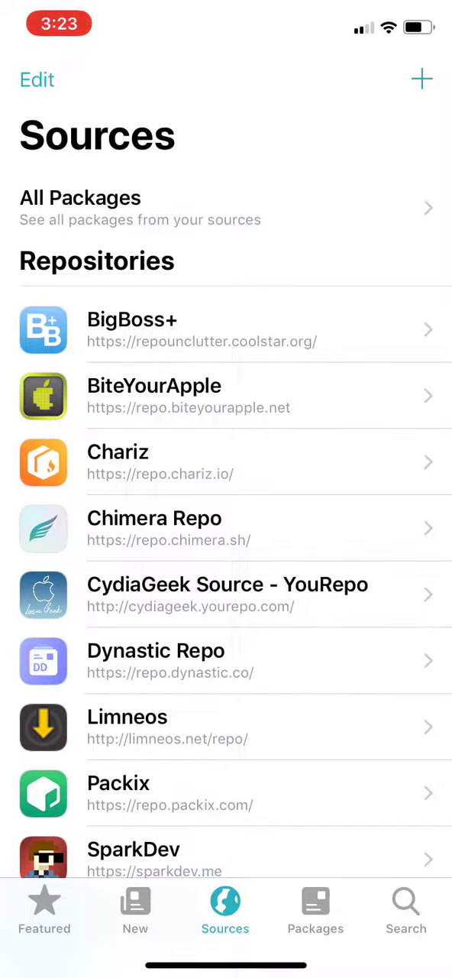
pyautogui.scroll(-3, 226, 535)
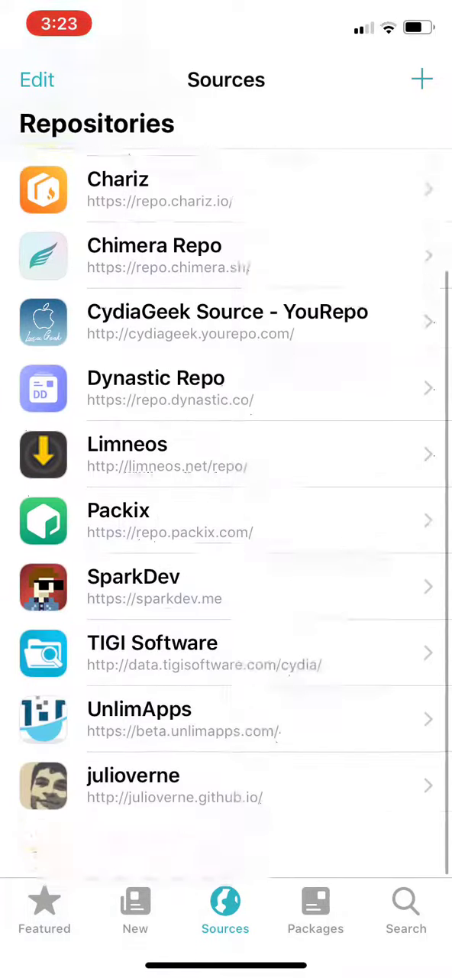
pyautogui.scroll(4, 226, 535)
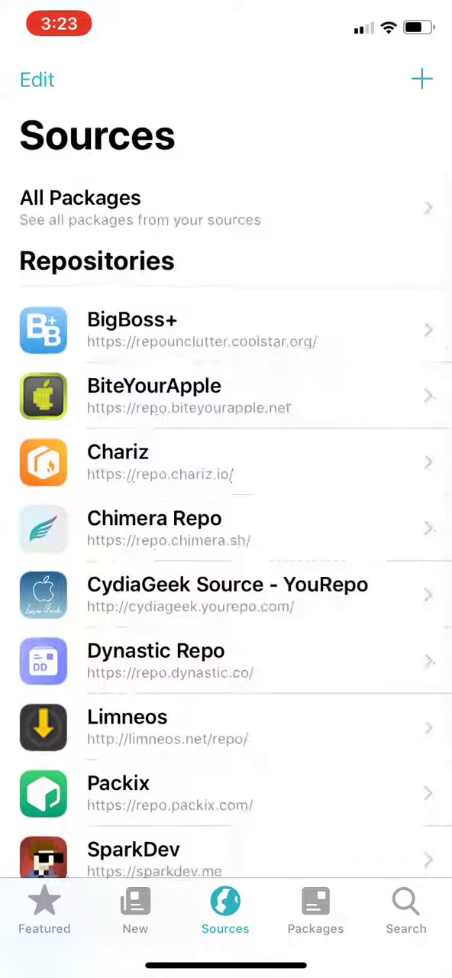
pyautogui.scroll(-3, 226, 535)
pyautogui.scroll(4, 226, 535)
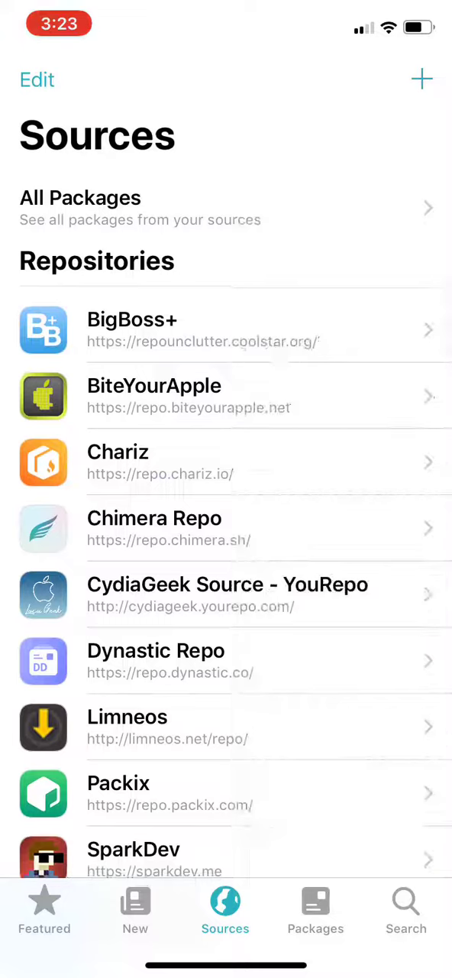
# Step: Show Sileo's Search tab with an empty Search for Packages field
pyautogui.click(405, 911)
pyautogui.click(199, 190)
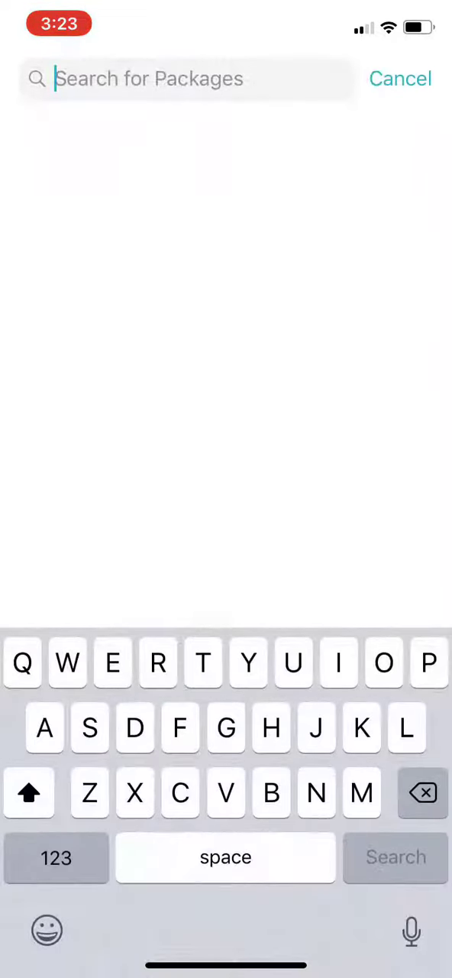